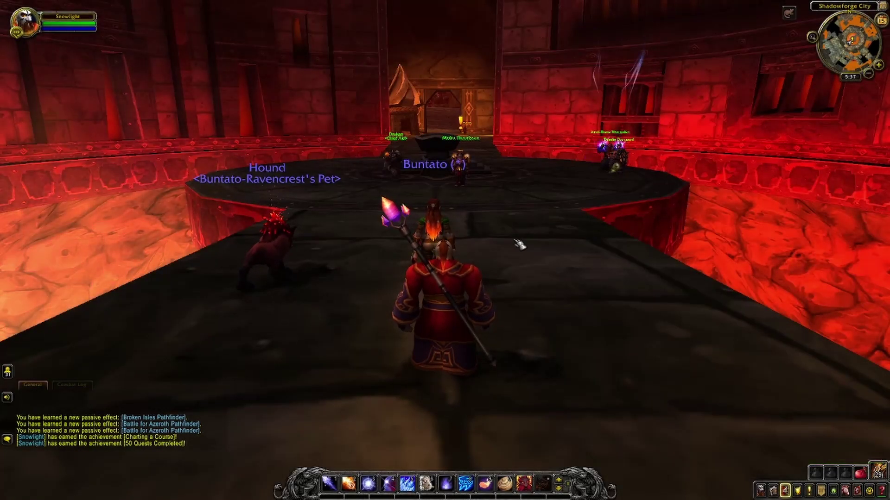
# Run down the torch-lit corridor to the dark room beside the red-bearded dwarf
pyautogui.moveTo(515, 194); pyautogui.dragTo(516, 195)
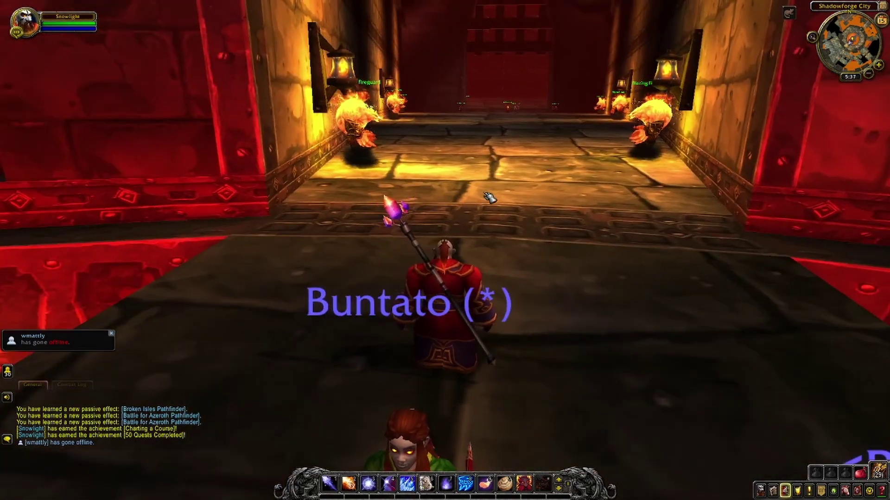
pyautogui.press('w')
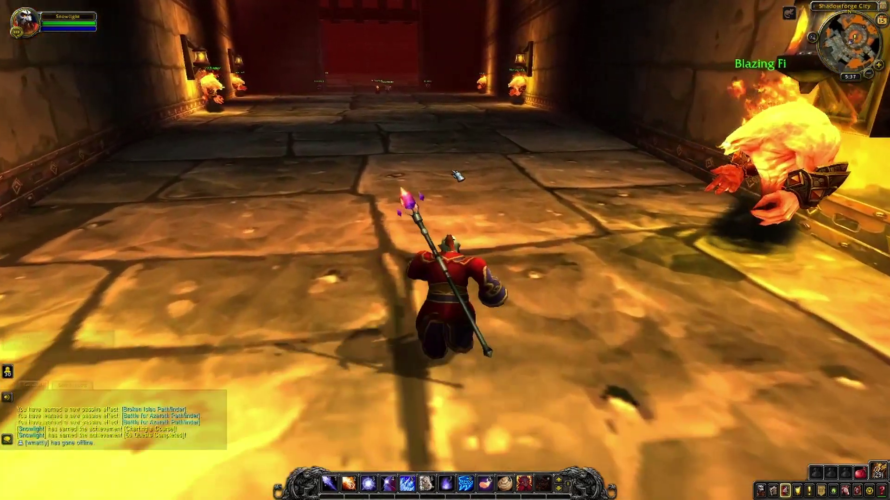
pyautogui.moveTo(455, 175); pyautogui.dragTo(453, 170)
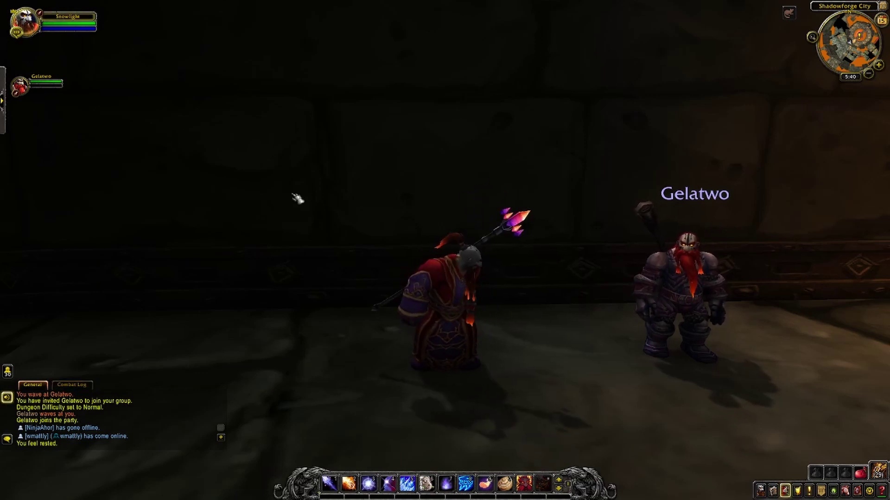
# Target the red-bearded dwarf, clear the target, then bring up the Game Menu
pyautogui.click(683, 335)
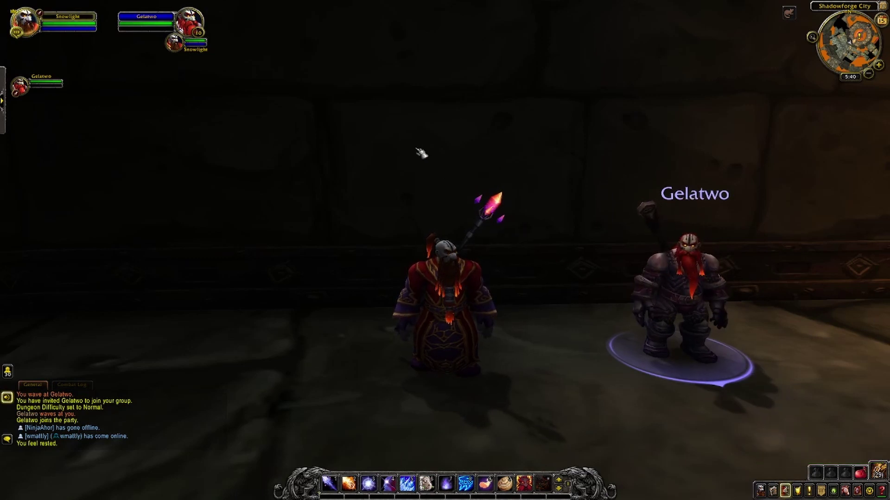
pyautogui.press('Escape')
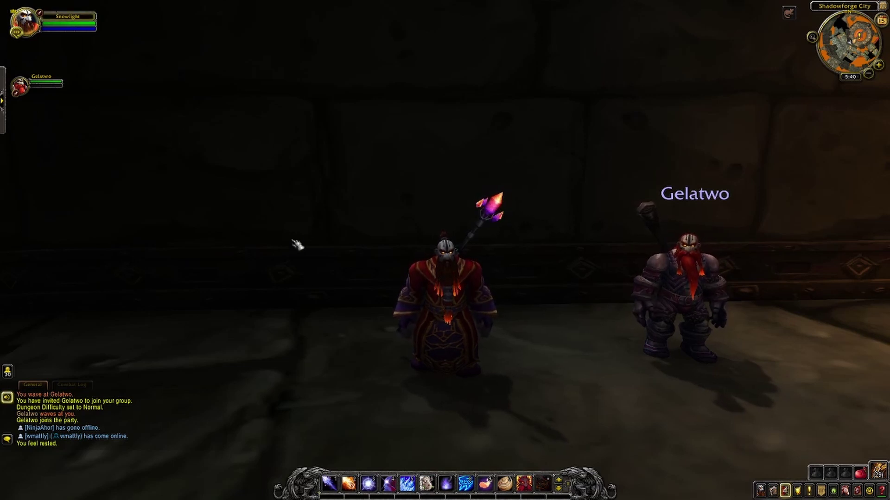
pyautogui.press('Escape')
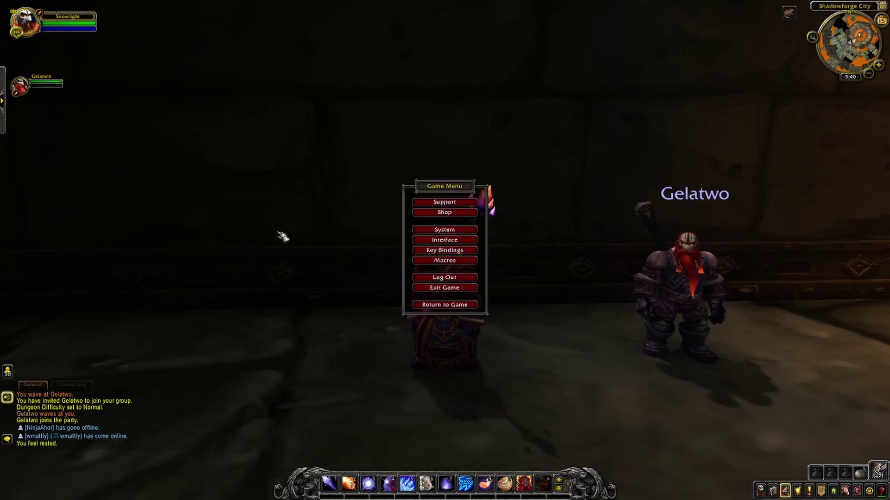
# Enable Bottom Left, Bottom Right, Right Bar and Right Bar 2 in Interface ActionBars, then open the Spellbook
pyautogui.click(466, 241)
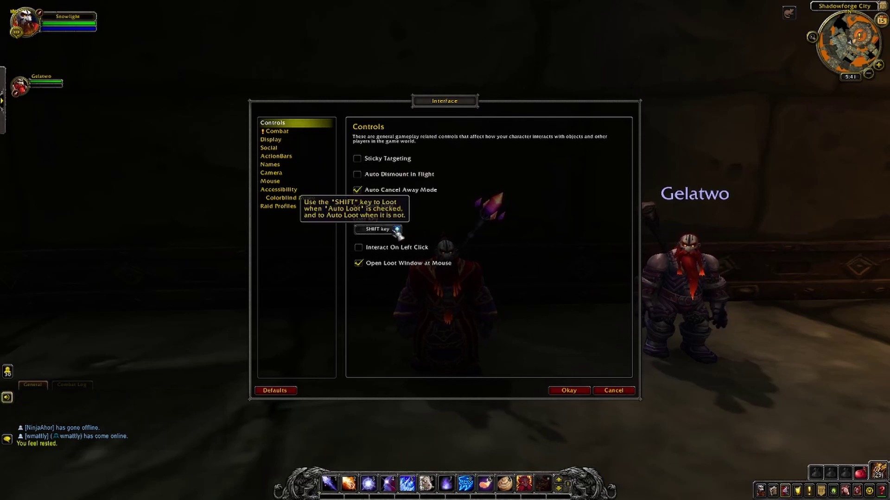
pyautogui.click(300, 157)
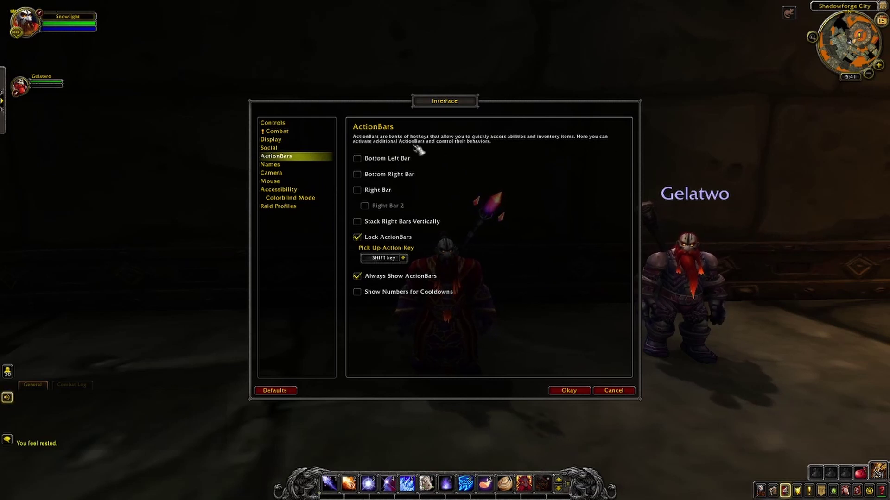
pyautogui.click(357, 158)
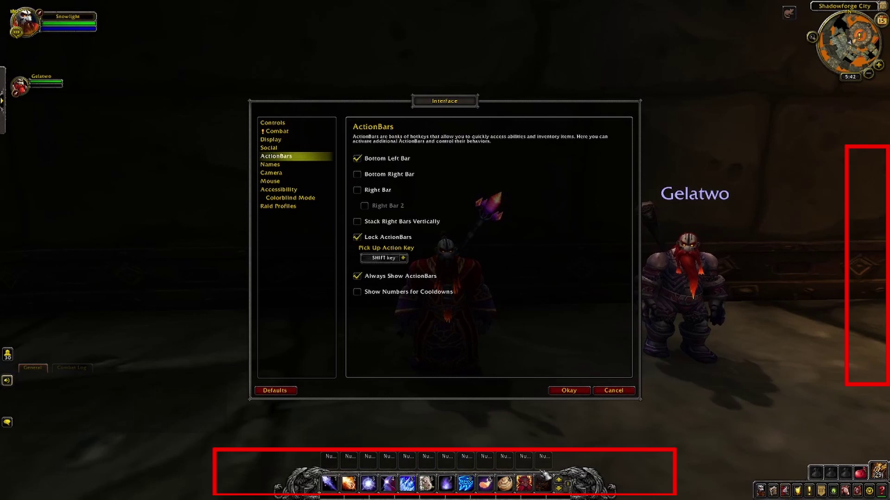
pyautogui.click(357, 174)
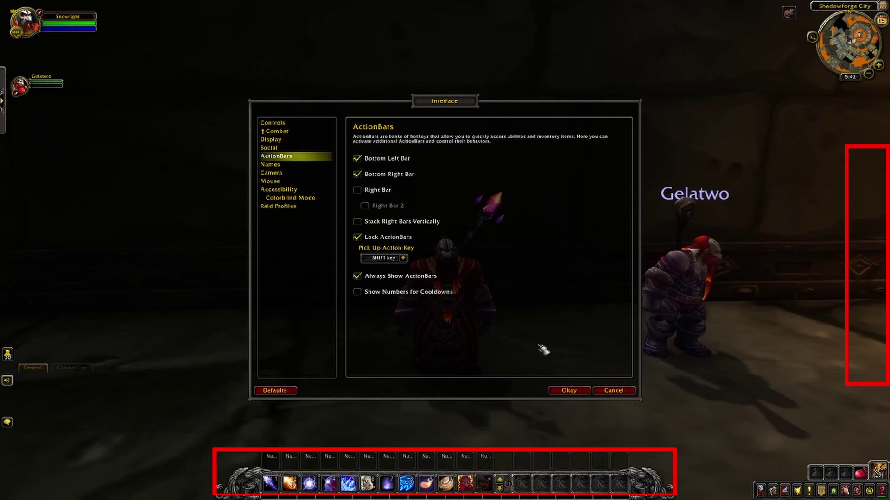
pyautogui.click(357, 190)
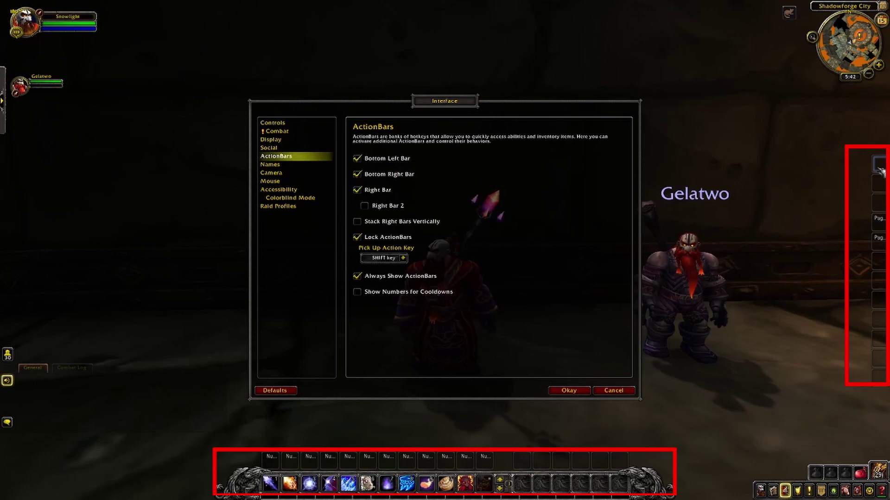
pyautogui.click(365, 206)
pyautogui.press('p')
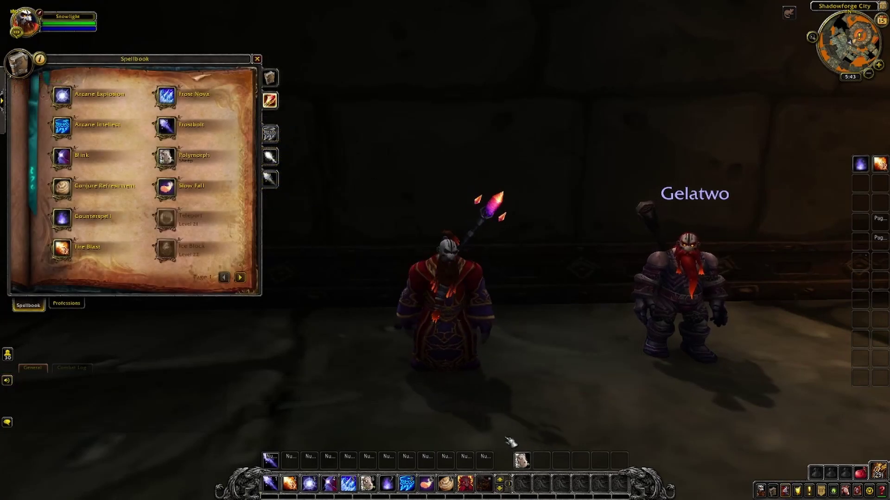
# Flip the main action bar between page 1 and its empty page 2, ending on page 2
pyautogui.click(502, 482)
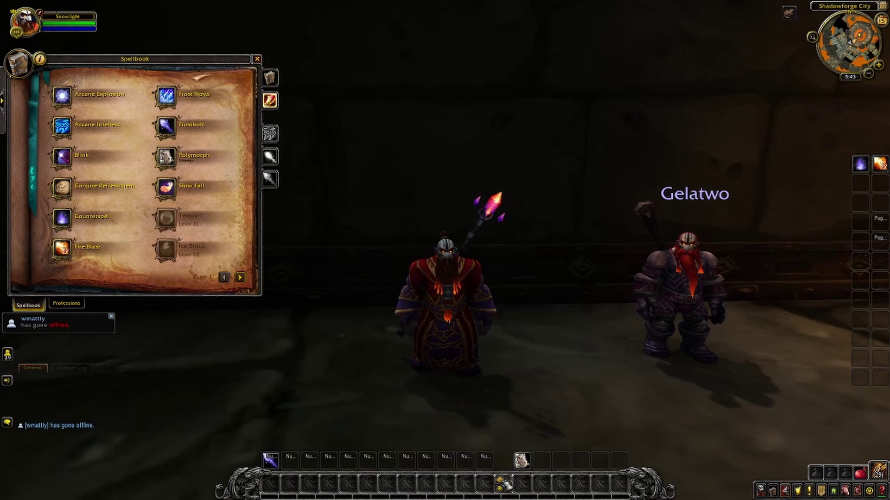
pyautogui.click(501, 486)
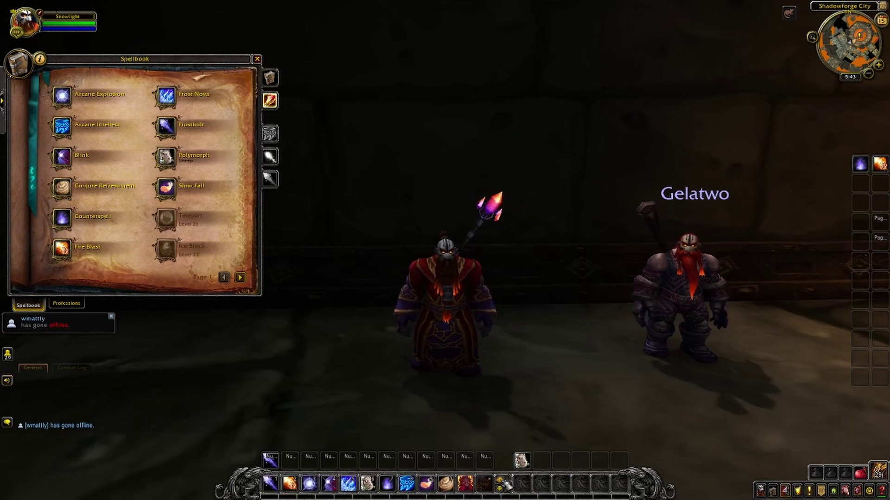
pyautogui.click(501, 481)
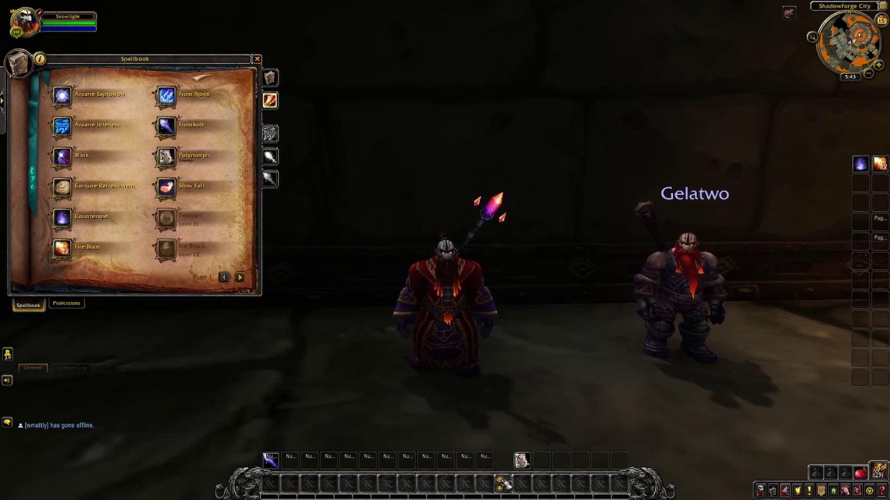
pyautogui.click(501, 486)
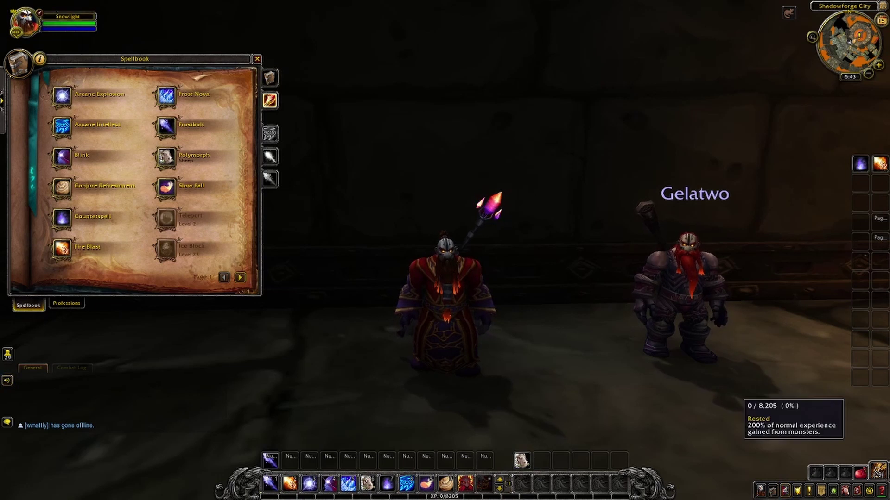
pyautogui.click(501, 481)
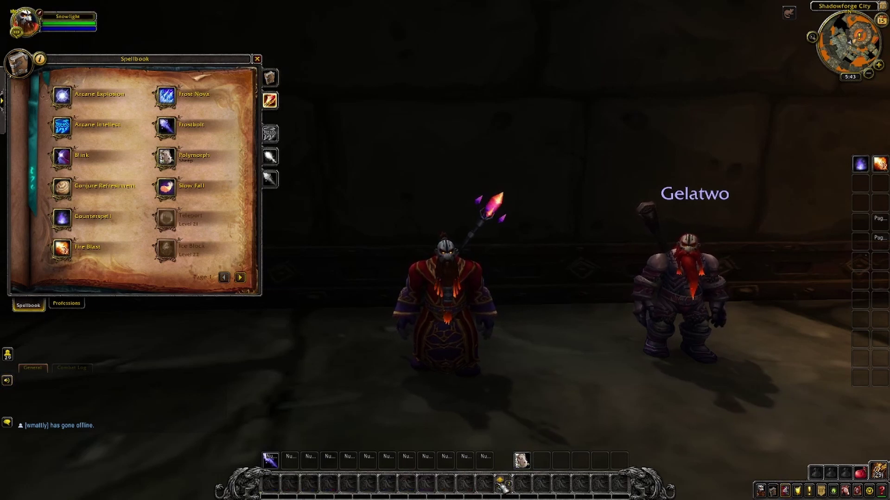
pyautogui.click(501, 486)
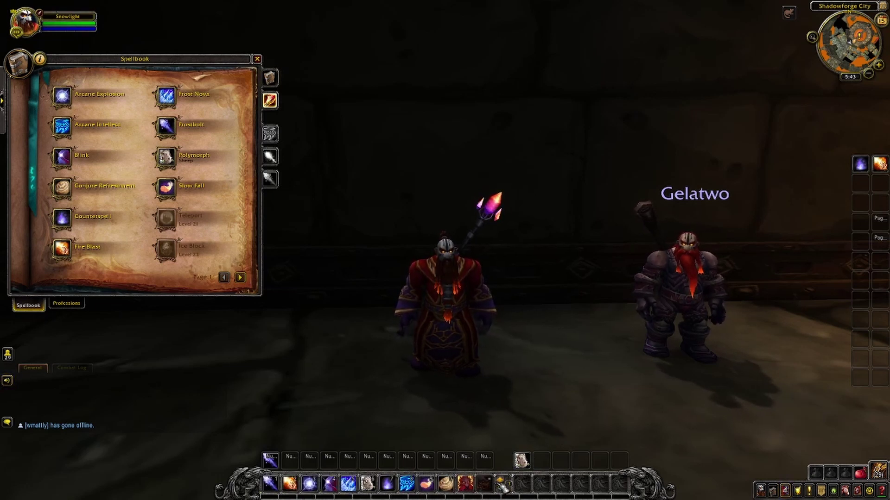
pyautogui.click(501, 481)
pyautogui.click(501, 486)
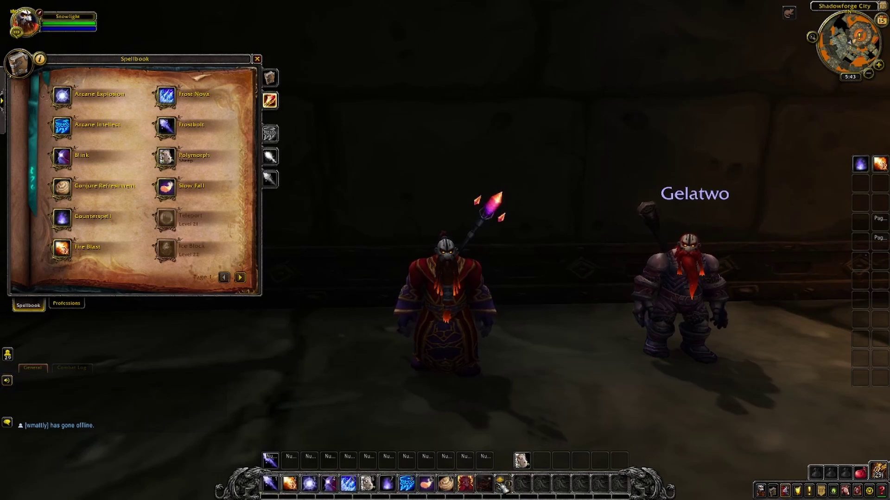
pyautogui.click(501, 482)
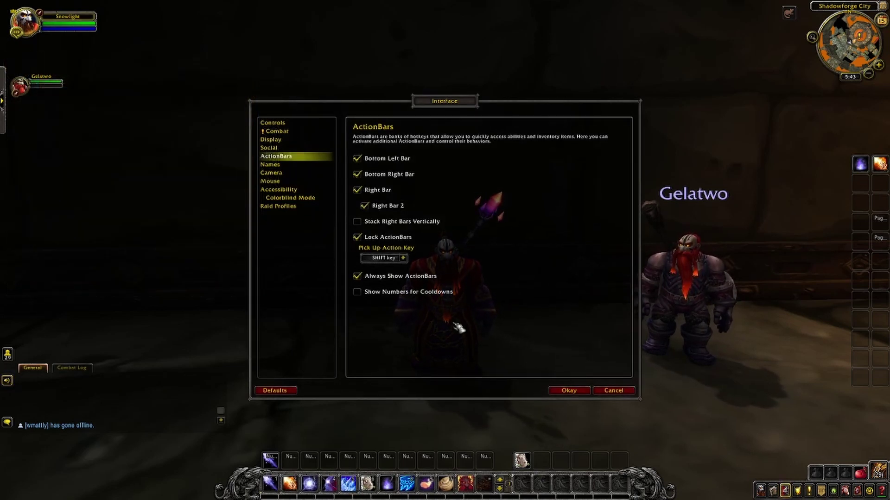
# Toggle Always Show ActionBars off and on, leaving it ticked
pyautogui.click(357, 276)
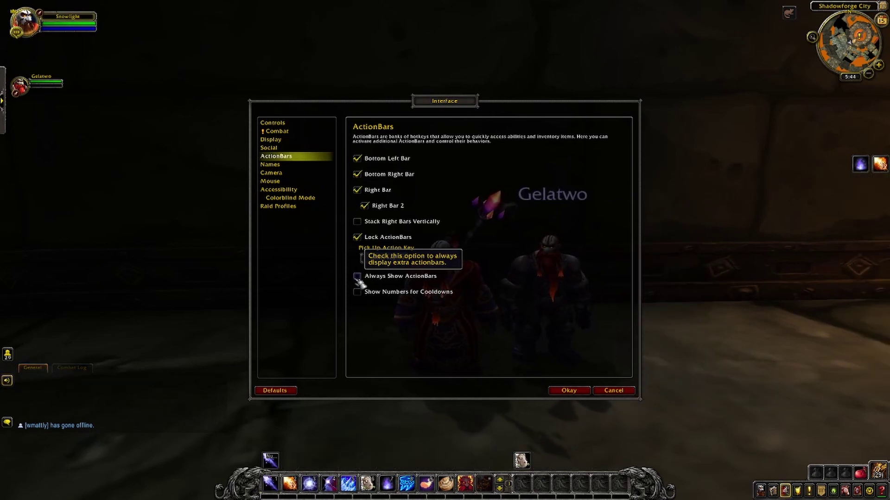
pyautogui.click(357, 276)
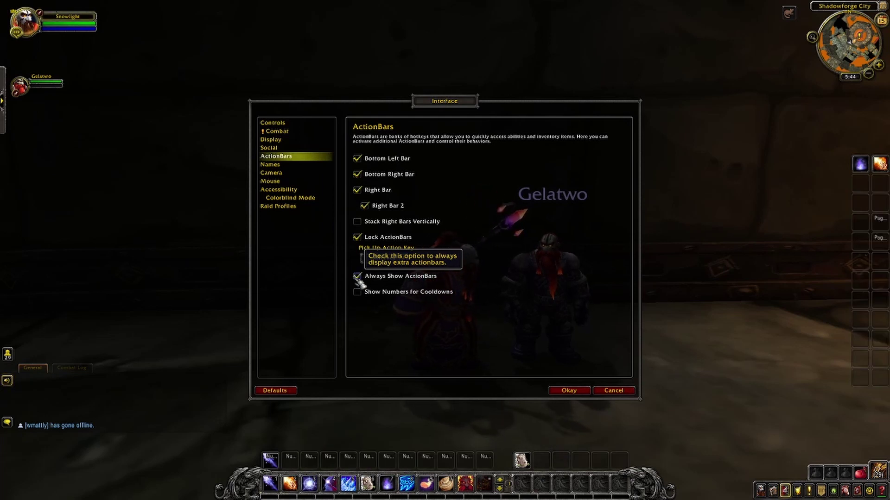
pyautogui.click(357, 276)
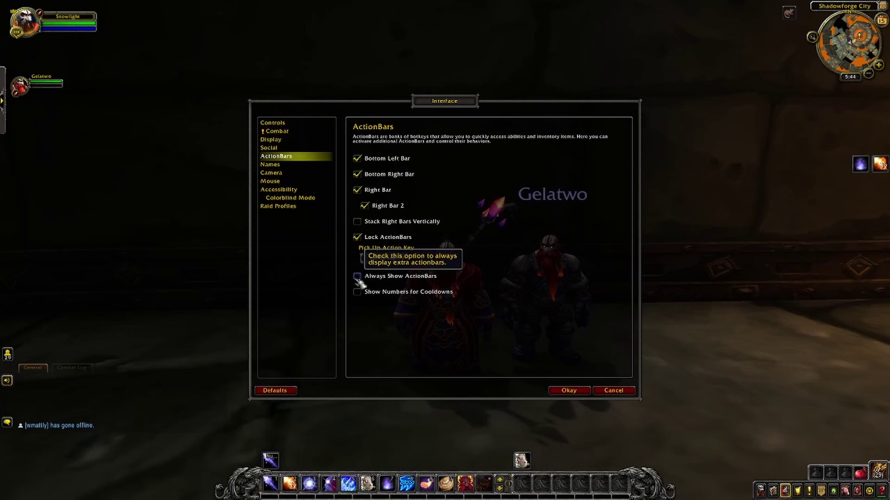
pyautogui.click(357, 277)
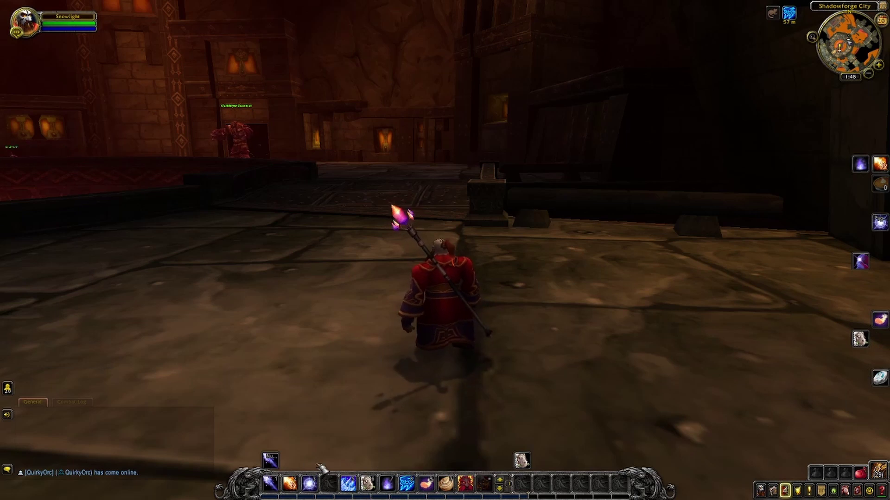
# Drag Frostbolt from the Spellbook into an empty extra action bar slot
pyautogui.press('p')
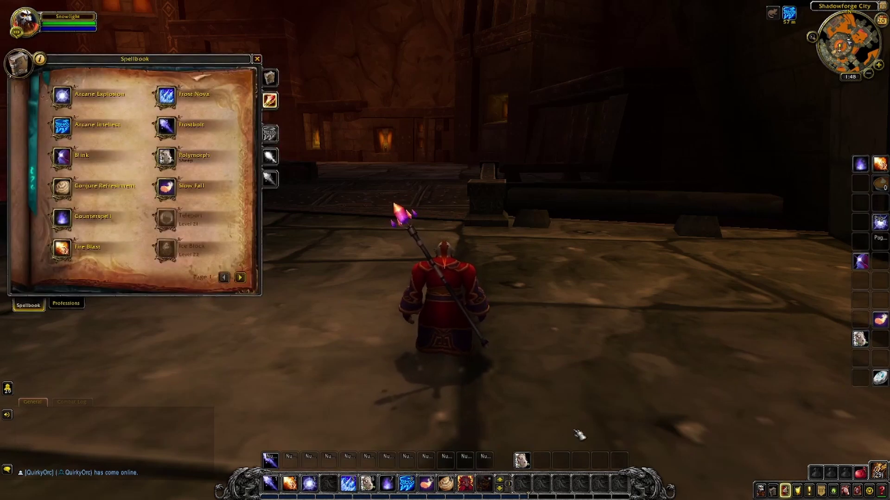
pyautogui.moveTo(167, 126); pyautogui.dragTo(623, 462)
pyautogui.press('p')
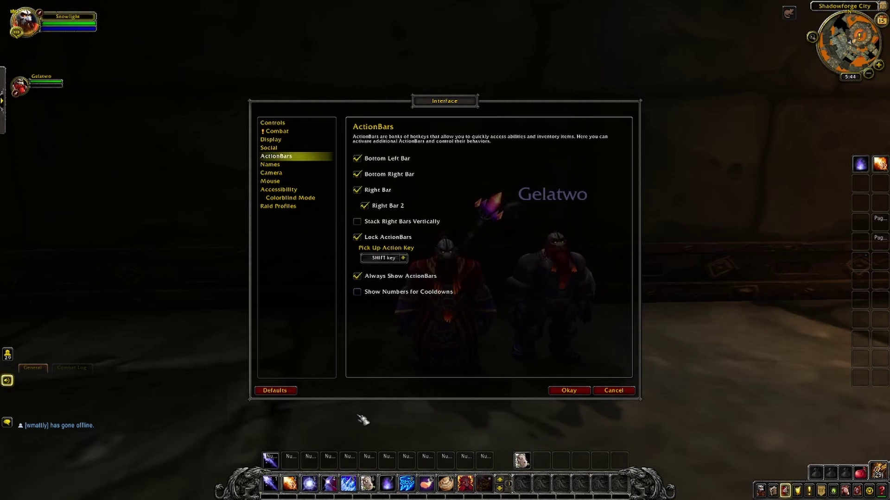
# Cast Frost Nova, toggle Show Numbers for Cooldowns on then off, and target the dwarf warrior
pyautogui.click(349, 484)
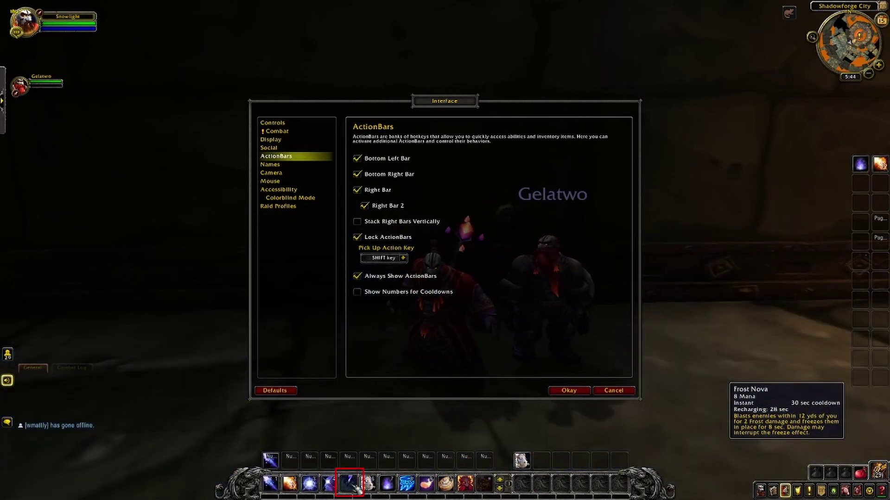
pyautogui.click(384, 298)
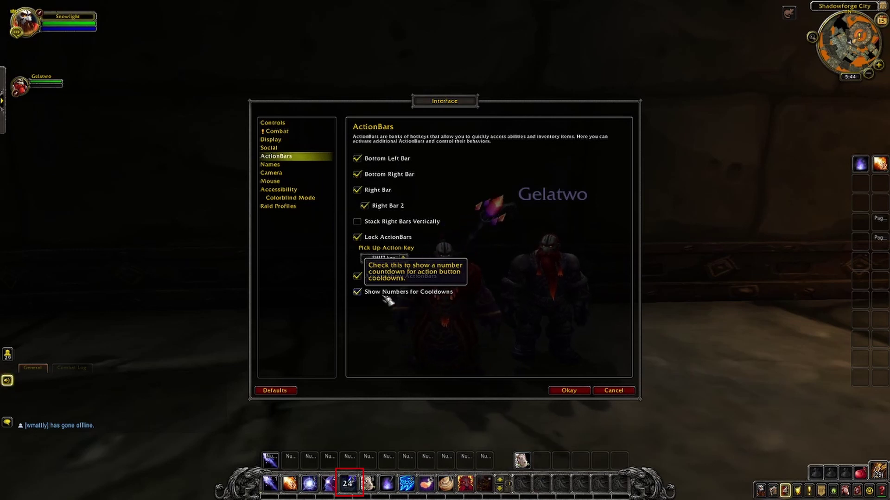
pyautogui.click(384, 298)
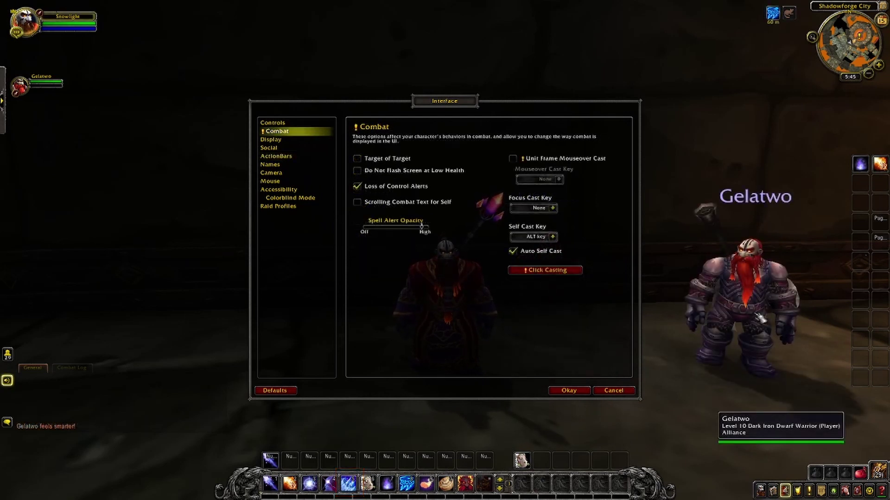
pyautogui.click(760, 319)
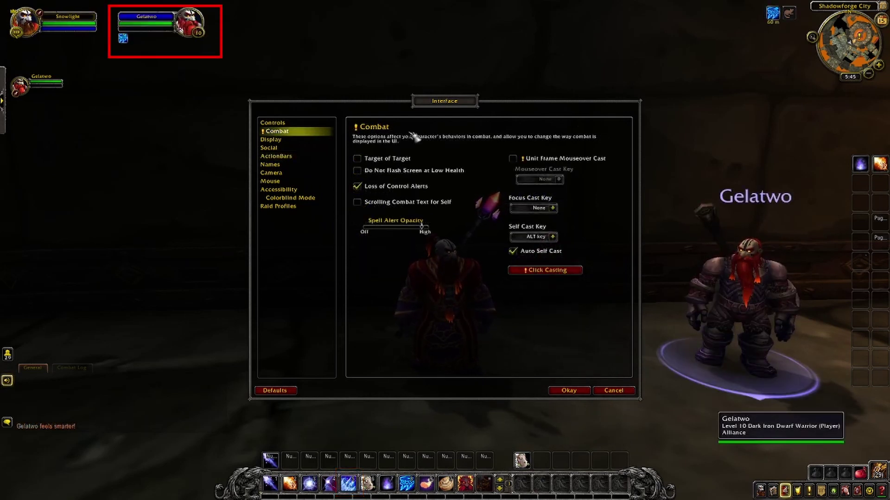
# Turn on Target of Target after comparing it off and on, then go to Social options
pyautogui.click(357, 159)
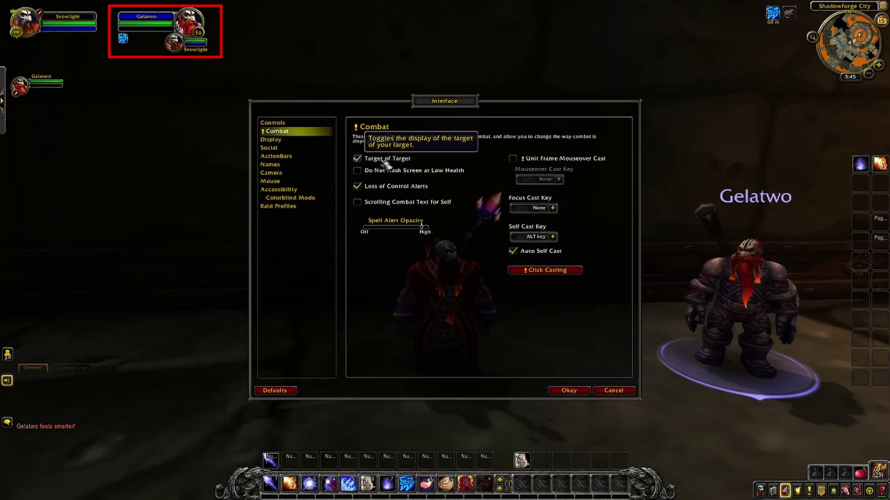
pyautogui.click(385, 162)
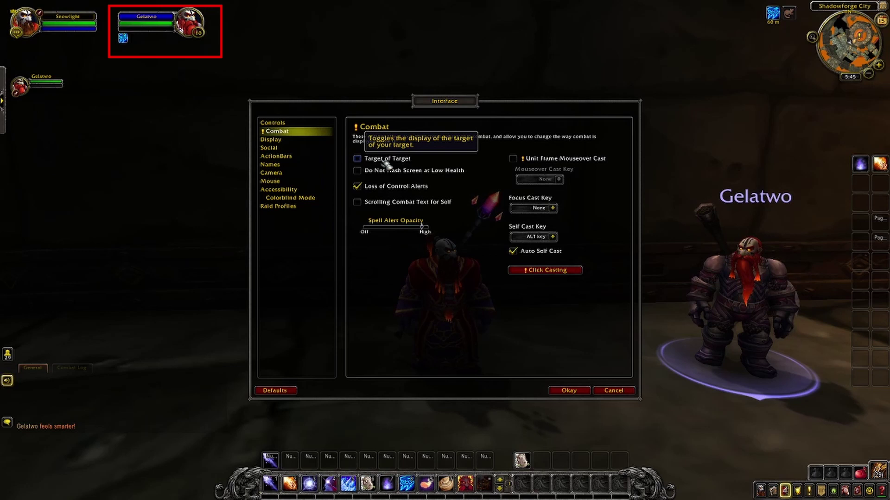
pyautogui.click(384, 162)
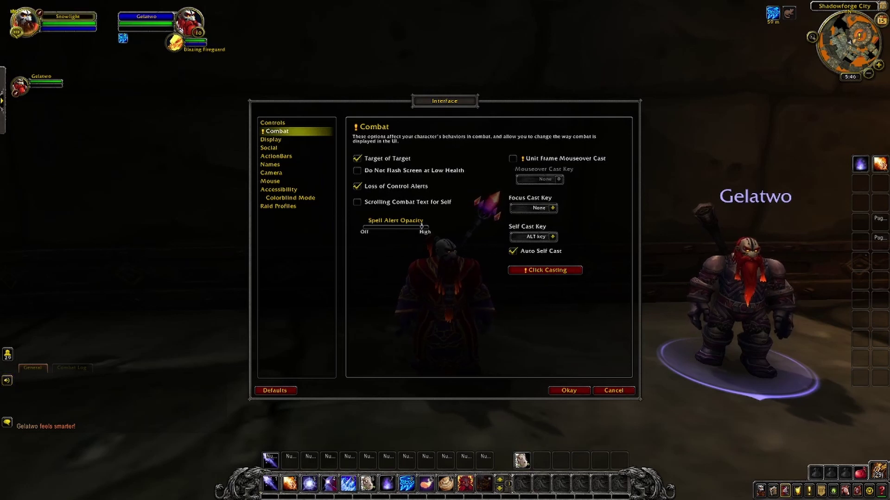
pyautogui.click(269, 147)
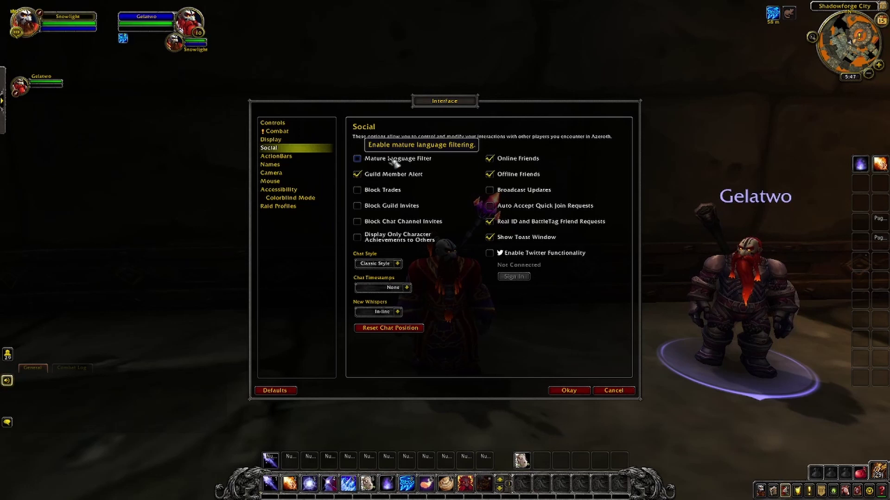
# Tick Mature Language Filter, then view the Camera Following Style choices in Camera options
pyautogui.click(392, 159)
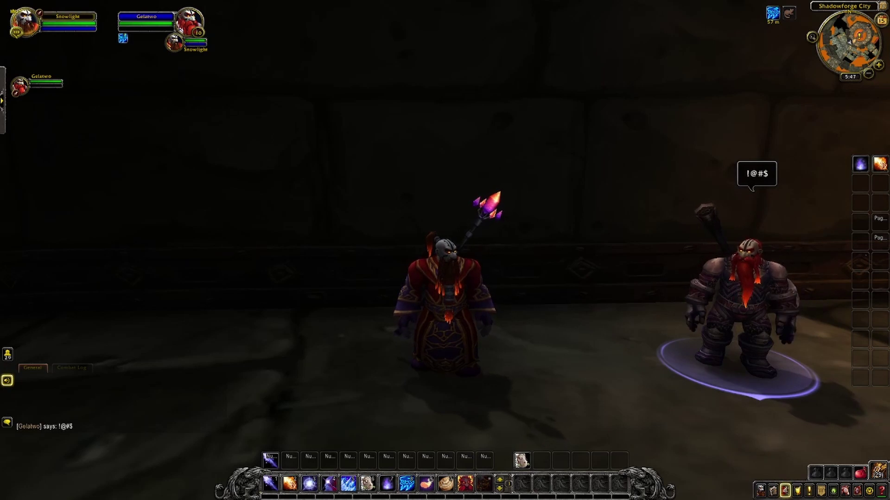
pyautogui.click(224, 284)
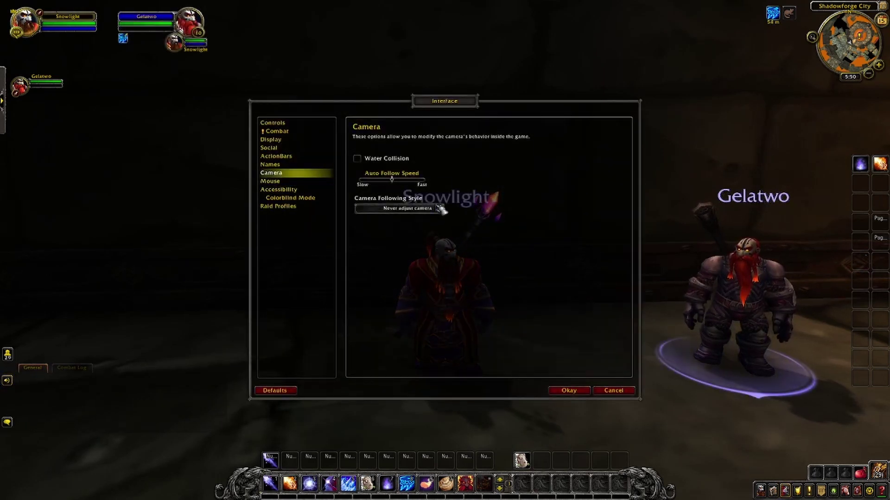
pyautogui.click(439, 209)
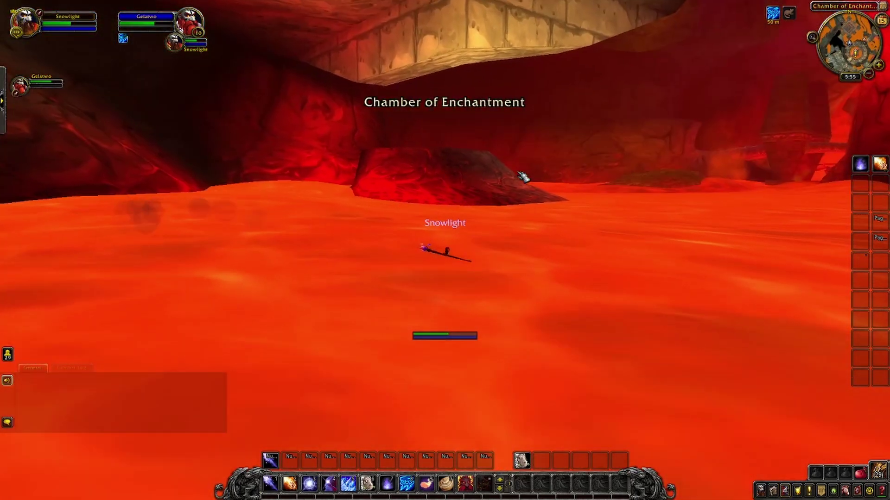
# Blink across the lava, run onto the ridge and cast Conjure Refreshment
pyautogui.click(330, 485)
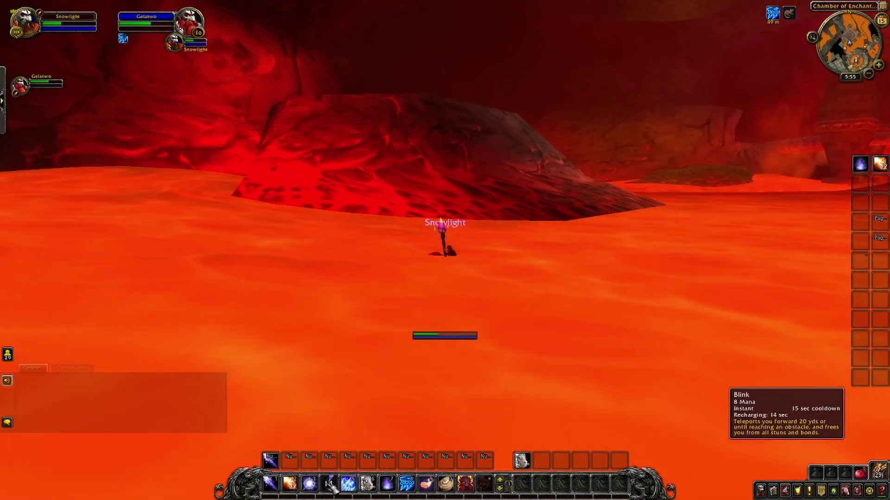
pyautogui.press('w')
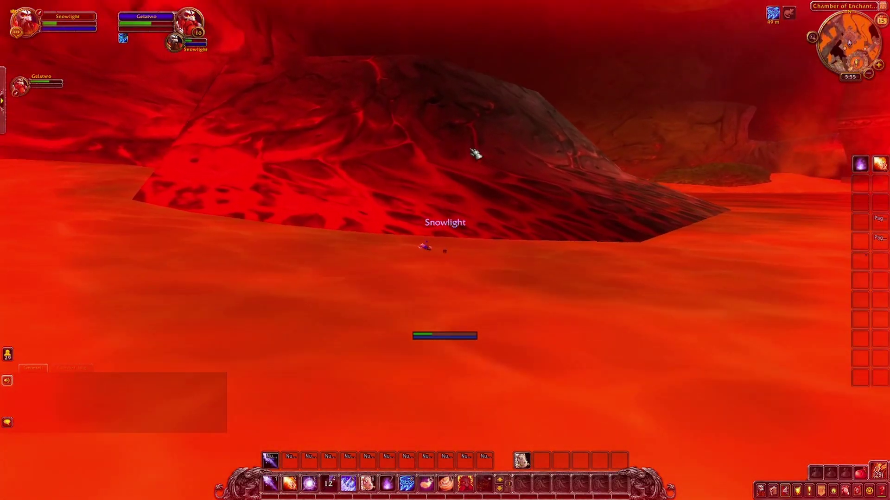
pyautogui.scroll(5, 477, 152)
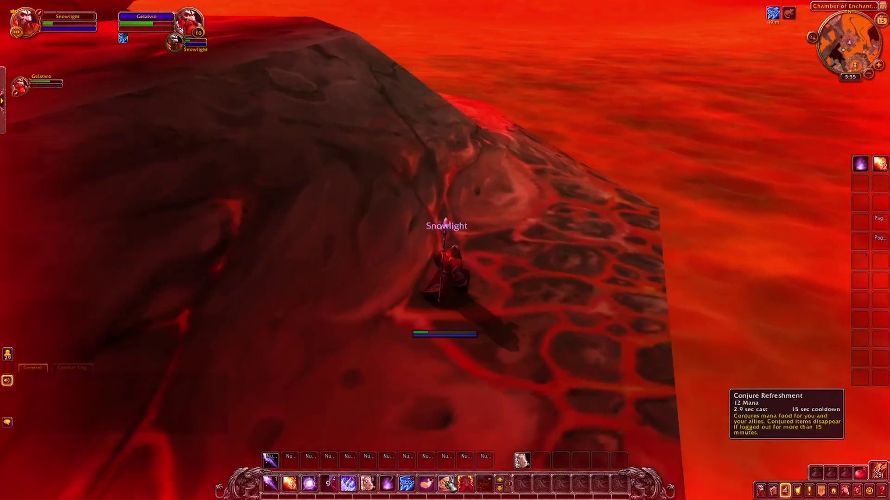
pyautogui.click(368, 484)
pyautogui.click(367, 484)
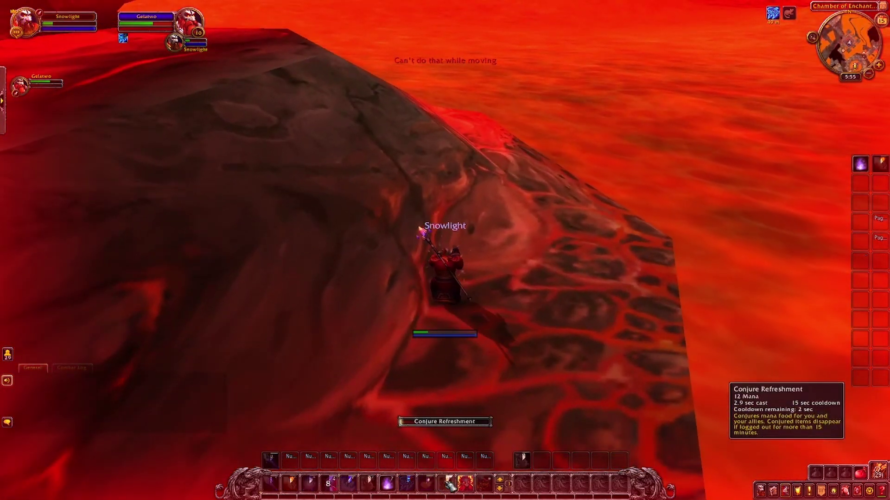
pyautogui.moveTo(532, 198); pyautogui.dragTo(533, 199)
# Eat one Conjured Mana Pie from the backpack
pyautogui.press('b')
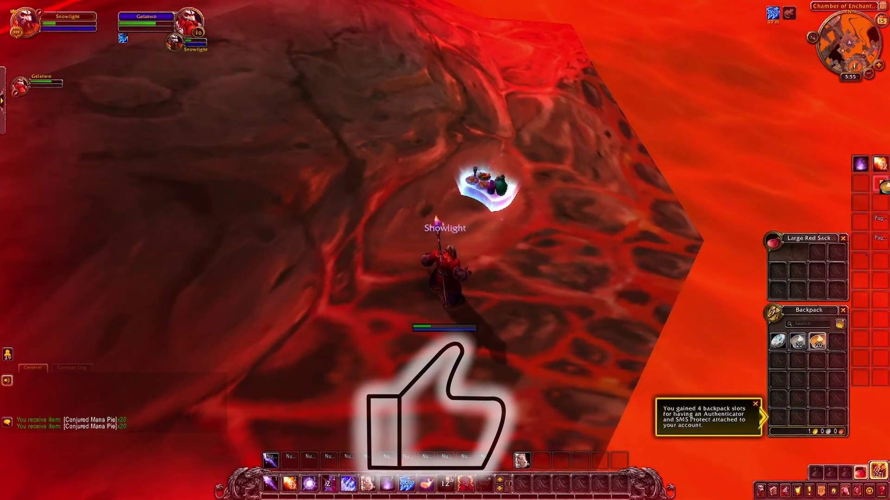
pyautogui.rightClick(798, 342)
pyautogui.moveTo(533, 198); pyautogui.dragTo(533, 198)
pyautogui.moveTo(526, 100); pyautogui.dragTo(526, 99)
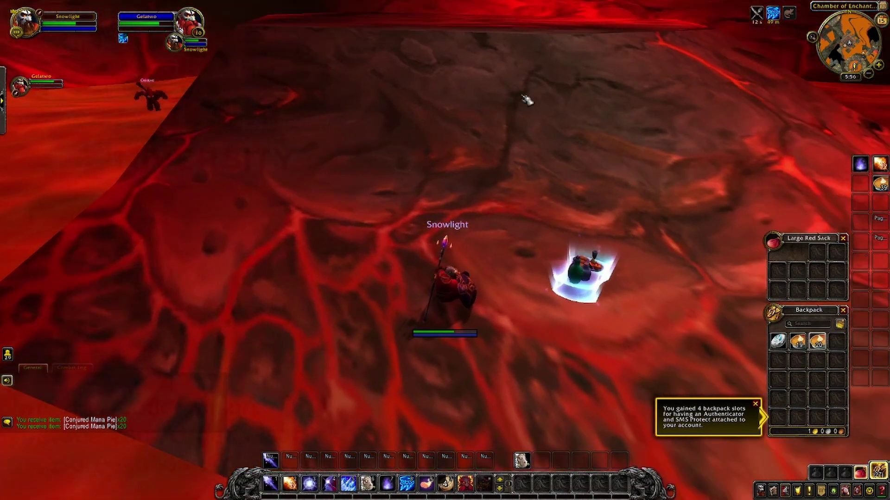
# Say 'food here' in chat
pyautogui.press('Return')
pyautogui.write('food here')
pyautogui.press('Return')
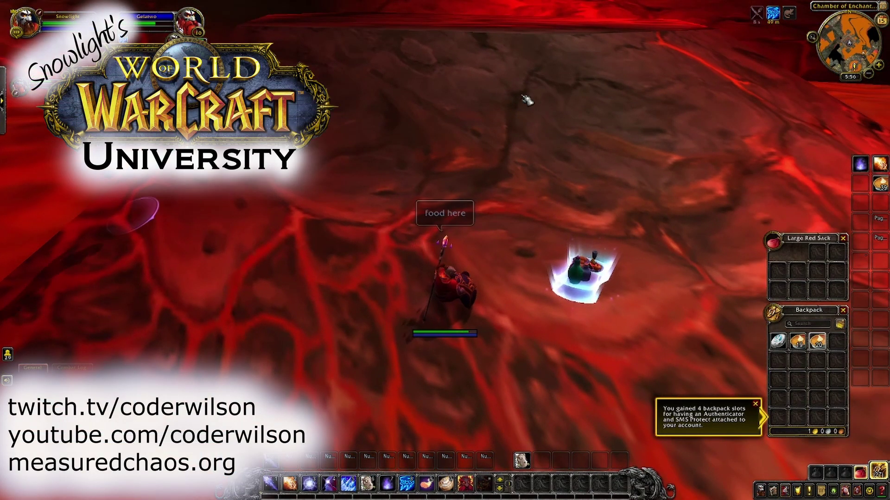